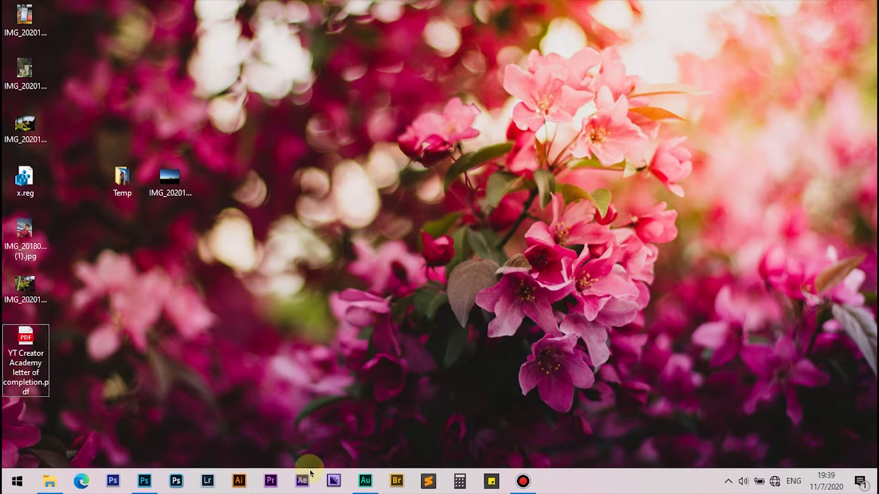
- Switch to Photoshop and open the Drop Shadow layer style for the SHADOW text layer
{"action": "left_click", "coordinate": [144, 481]}
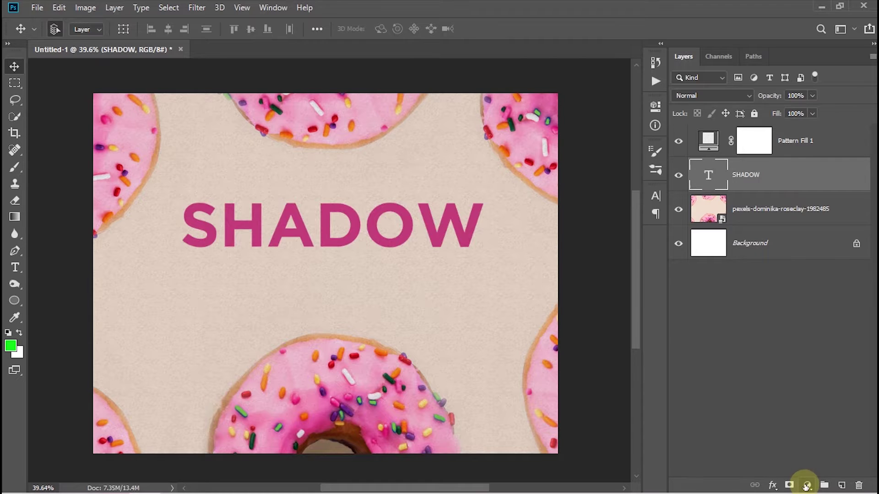
{"action": "left_click", "coordinate": [808, 487]}
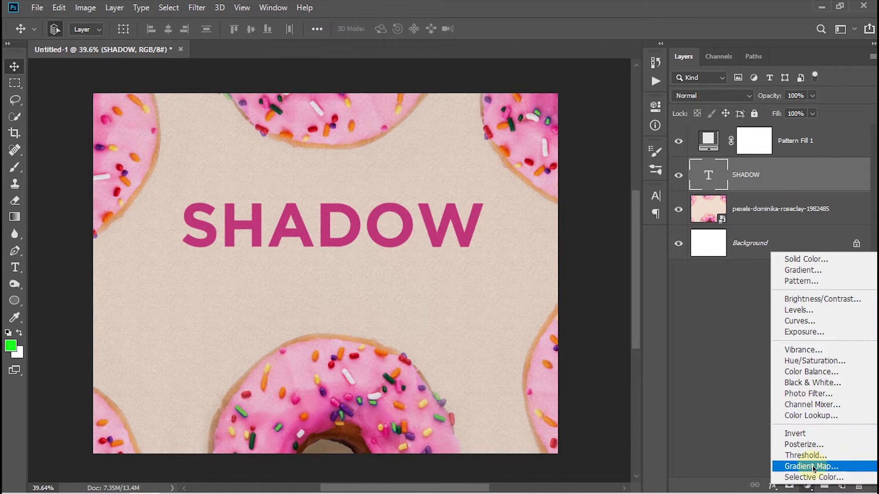
{"action": "left_click", "coordinate": [447, 282]}
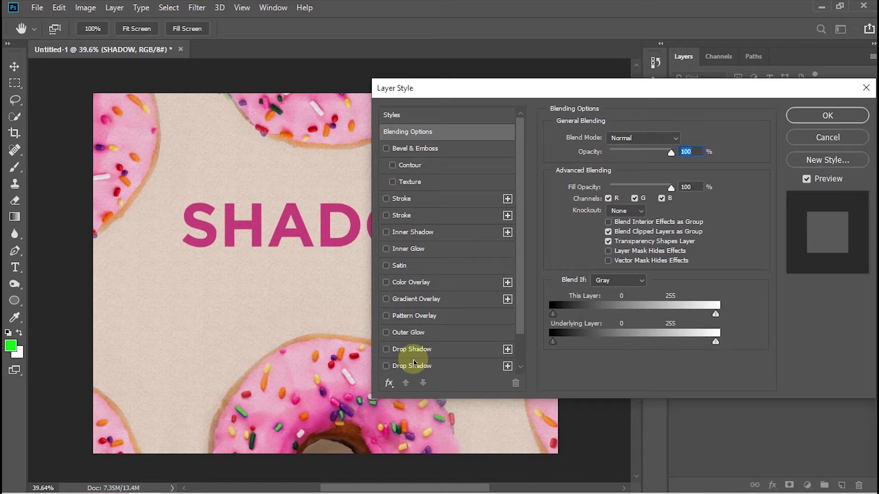
{"action": "left_click", "coordinate": [409, 352]}
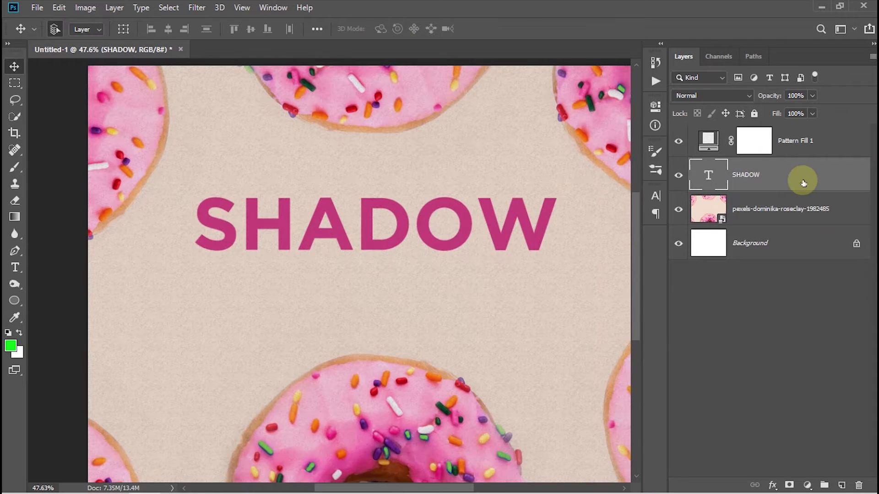
- Create a black copy of the SHADOW text outline on a new layer and place it beneath the text layer
{"action": "left_click", "coordinate": [709, 175], "text": "ctrl"}
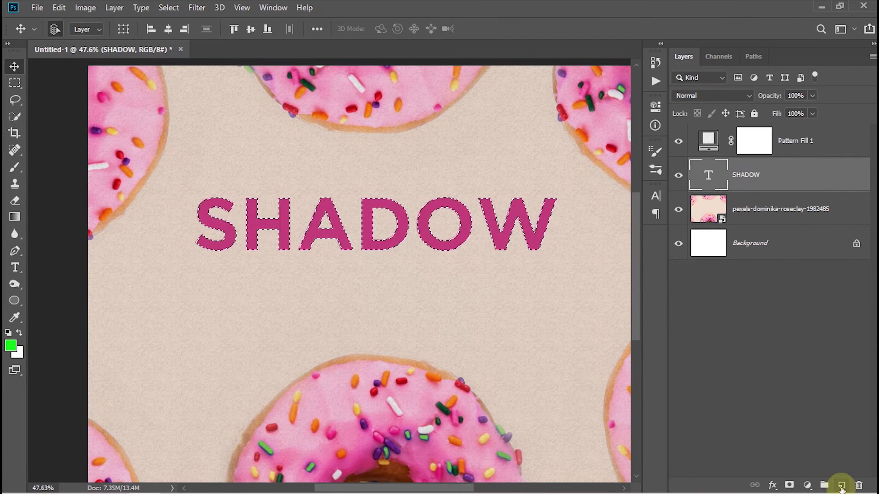
{"action": "left_click", "coordinate": [842, 485]}
{"action": "key", "text": "d"}
{"action": "key", "text": "alt+BackSpace"}
{"action": "left_click_drag", "start_coordinate": [756, 175], "coordinate": [756, 215]}
{"action": "key", "text": "ctrl+d"}
{"action": "left_click", "coordinate": [197, 7]}
{"action": "left_click", "coordinate": [415, 188]}
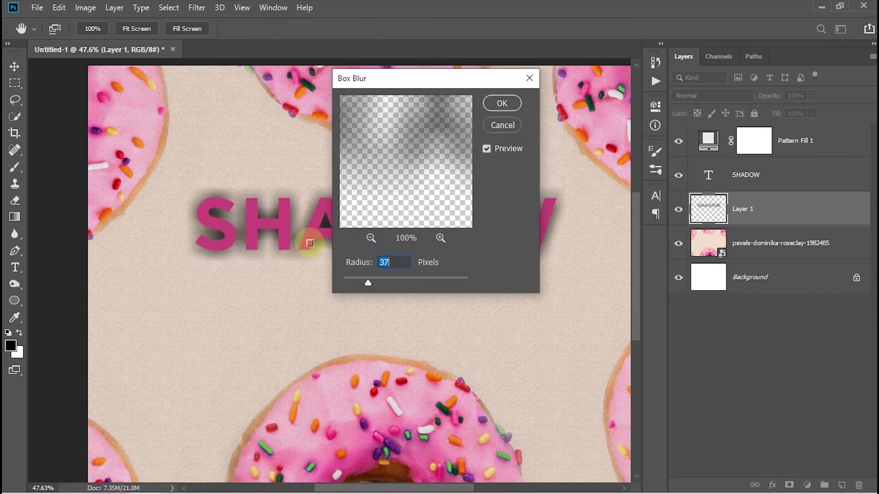
{"action": "left_click", "coordinate": [502, 125]}
- Apply a Gaussian Blur with a 75.5-pixel radius to the black shadow layer
{"action": "left_click", "coordinate": [197, 7]}
{"action": "left_click", "coordinate": [394, 208]}
{"action": "left_click_drag", "start_coordinate": [582, 301], "coordinate": [614, 302]}
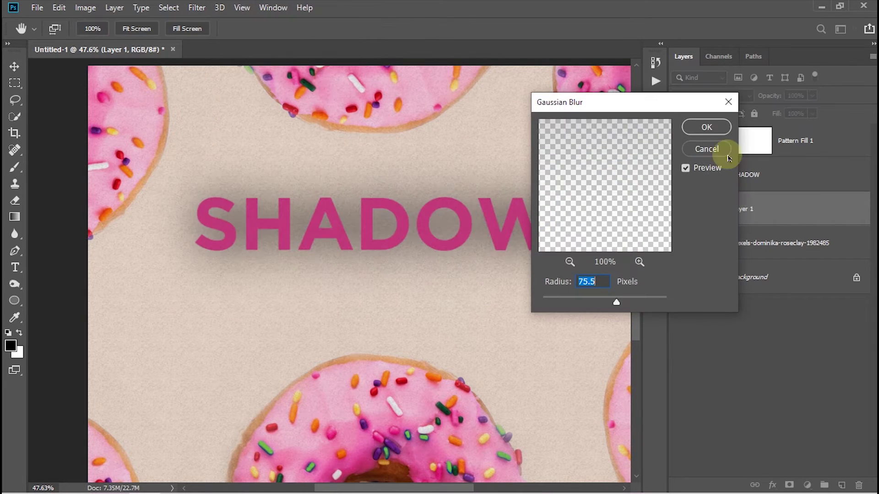
{"action": "left_click", "coordinate": [711, 126]}
- Duplicate the blurred shadow layer twice, group the shadow layers and give the group a black mask
{"action": "key", "text": "ctrl+j"}
{"action": "key", "text": "ctrl+j"}
{"action": "key", "text": "v"}
{"action": "left_click", "coordinate": [751, 277], "text": "shift"}
{"action": "key", "text": "ctrl+g"}
{"action": "left_click", "coordinate": [790, 485], "text": "alt"}
- Paint white on the shadow groups' masks to reveal a hand-made shadow around the letters S and H
{"action": "key", "text": "b"}
{"action": "key", "text": "x"}
{"action": "scroll", "coordinate": [267, 249], "scroll_direction": "up", "scroll_amount": 5}
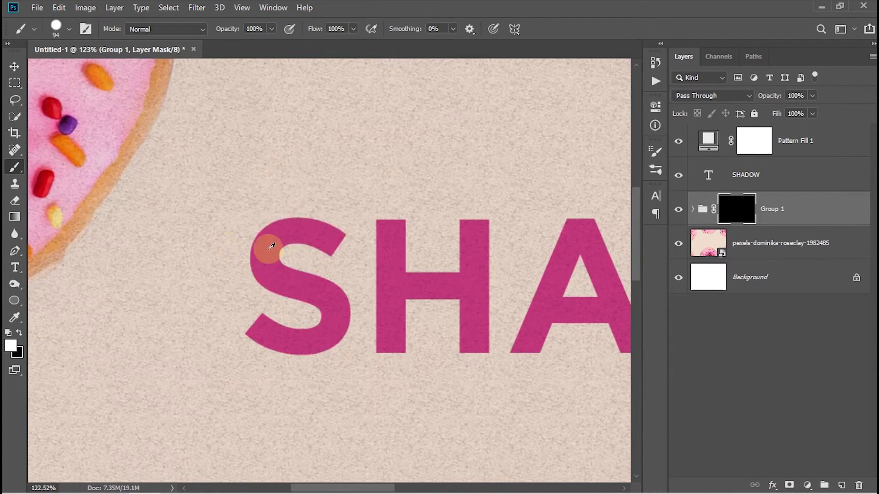
{"action": "mouse_move", "coordinate": [272, 279]}
{"action": "left_mouse_down"}
{"action": "mouse_move", "coordinate": [358, 243]}
{"action": "mouse_move", "coordinate": [309, 340]}
{"action": "mouse_move", "coordinate": [350, 418]}
{"action": "left_mouse_up"}
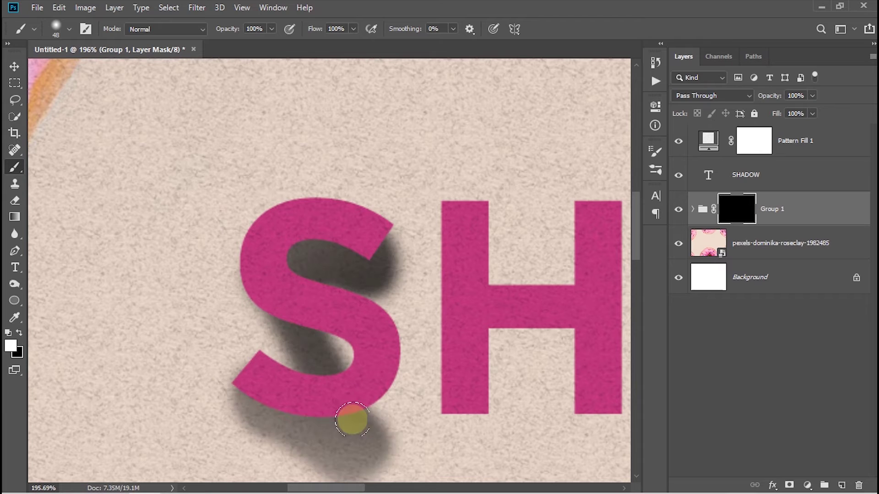
{"action": "scroll", "coordinate": [349, 418], "scroll_direction": "down", "scroll_amount": 3}
{"action": "scroll", "coordinate": [270, 348], "scroll_direction": "down", "scroll_amount": 3}
{"action": "left_click_drag", "start_coordinate": [232, 266], "coordinate": [197, 270]}
{"action": "scroll", "coordinate": [252, 301], "scroll_direction": "down", "scroll_amount": 2}
{"action": "mouse_move", "coordinate": [300, 229]}
{"action": "left_mouse_down"}
{"action": "mouse_move", "coordinate": [307, 270]}
{"action": "mouse_move", "coordinate": [350, 275]}
{"action": "mouse_move", "coordinate": [403, 353]}
{"action": "mouse_move", "coordinate": [398, 334]}
{"action": "mouse_move", "coordinate": [428, 196]}
{"action": "mouse_move", "coordinate": [393, 182]}
{"action": "left_mouse_up"}
{"action": "key", "text": "x"}
{"action": "left_click", "coordinate": [732, 208]}
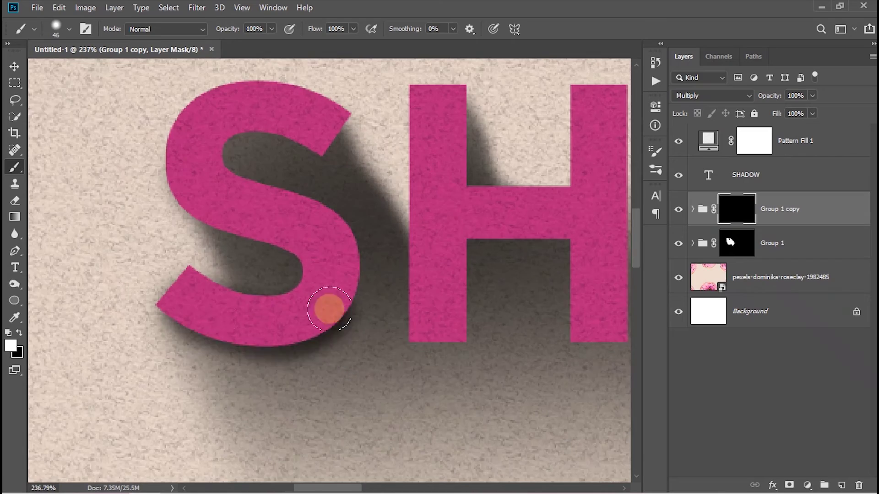
{"action": "left_click", "coordinate": [509, 301]}
- Open the Shadowify extension and look over its Blur and Shadow settings
{"action": "left_click", "coordinate": [273, 8]}
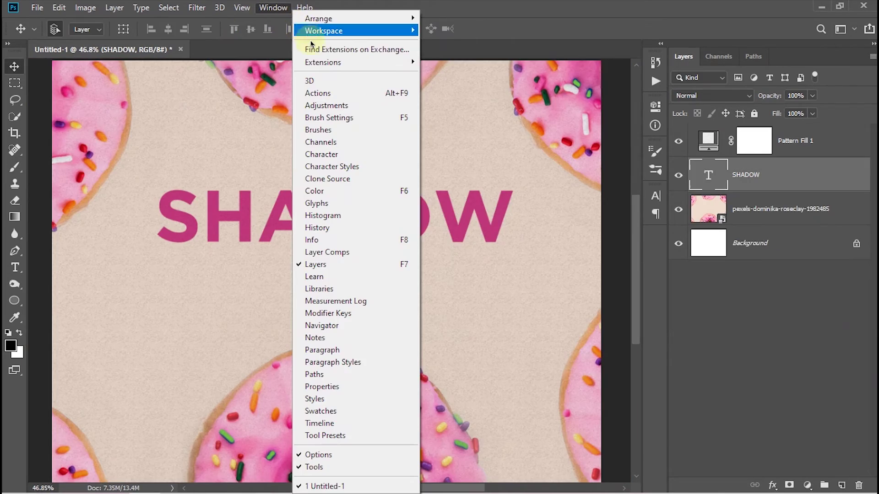
{"action": "mouse_move", "coordinate": [315, 65]}
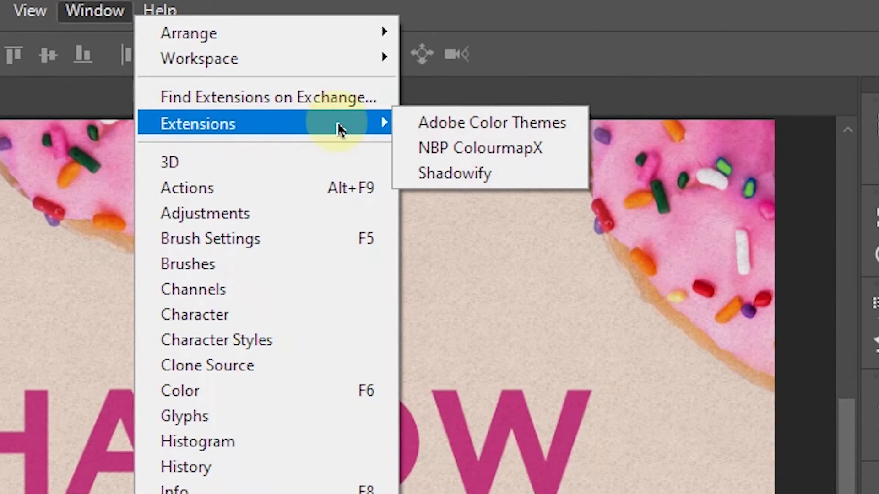
{"action": "left_click", "coordinate": [476, 172]}
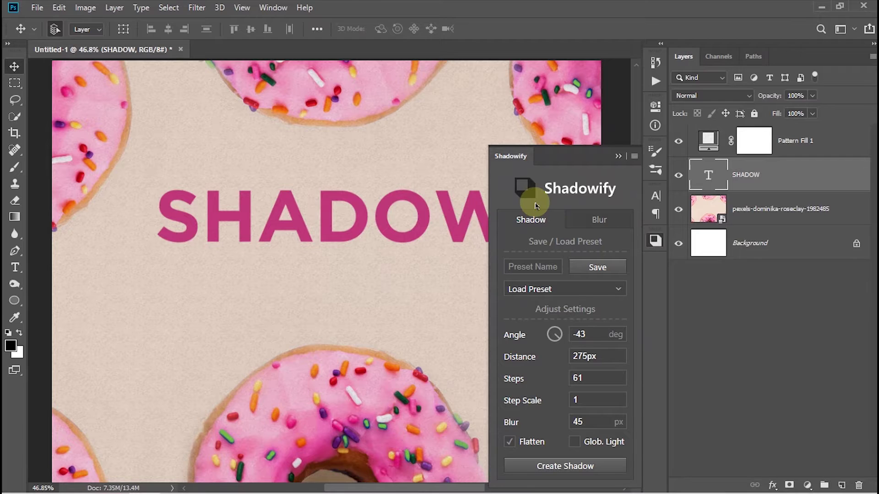
{"action": "left_click", "coordinate": [618, 156]}
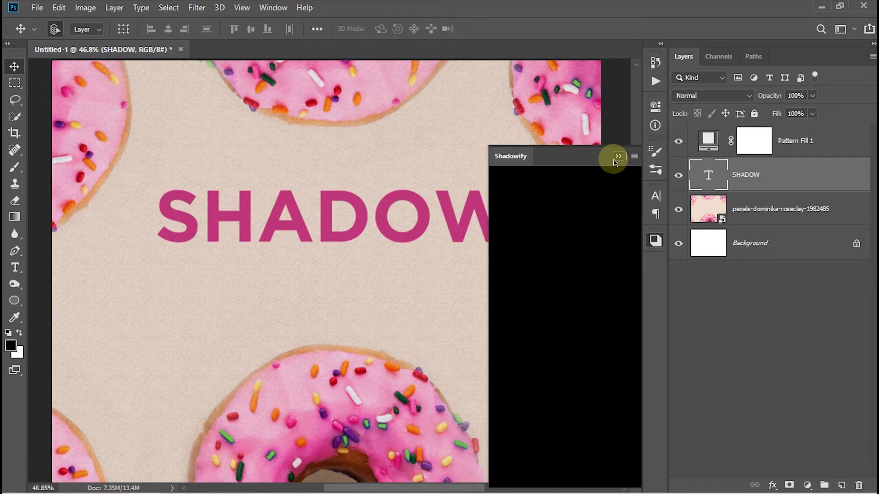
{"action": "left_click", "coordinate": [656, 240]}
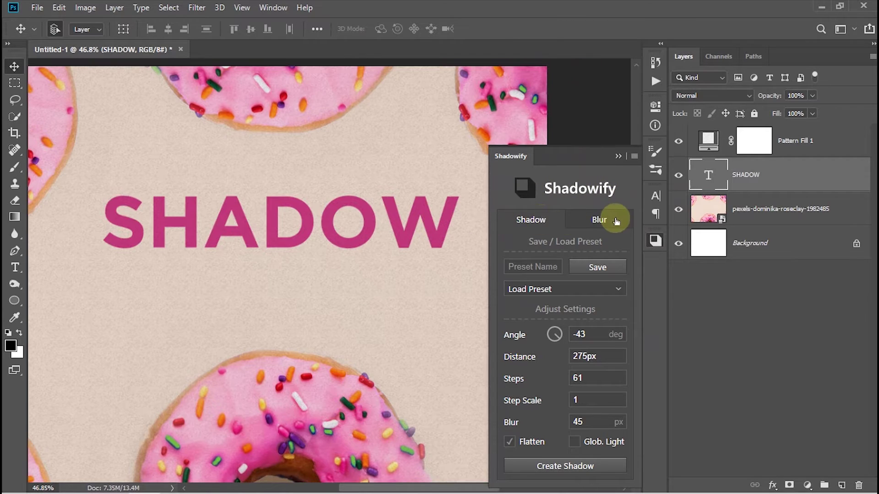
{"action": "left_click", "coordinate": [614, 221]}
{"action": "left_click", "coordinate": [541, 221]}
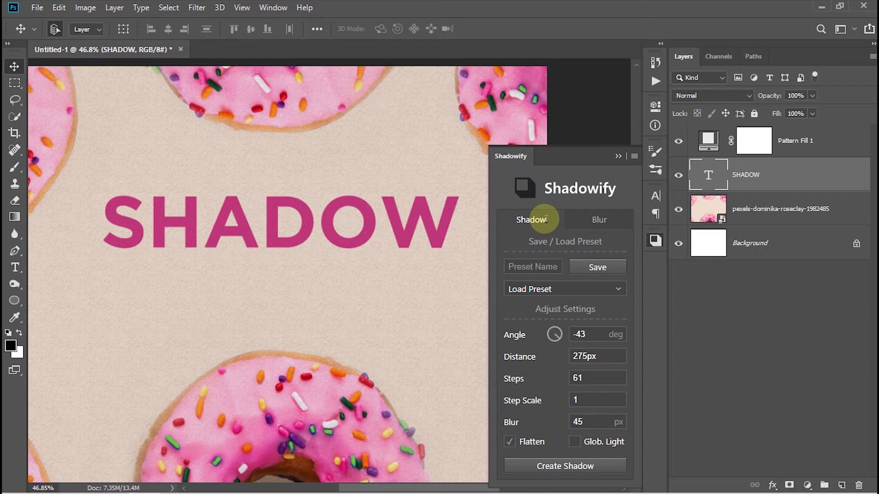
{"action": "left_click", "coordinate": [556, 268]}
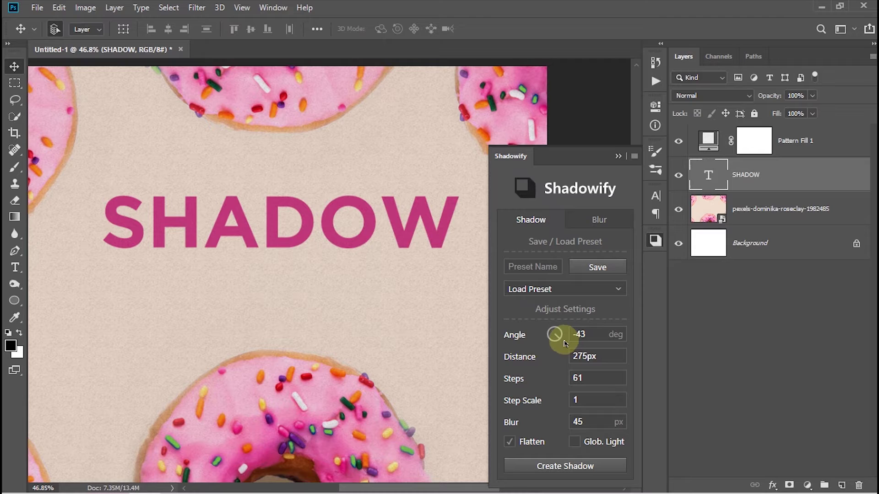
- Set the Shadowify shadow's angle to -63 degrees, distance to 235 px and steps to 103
{"action": "left_click", "coordinate": [621, 332]}
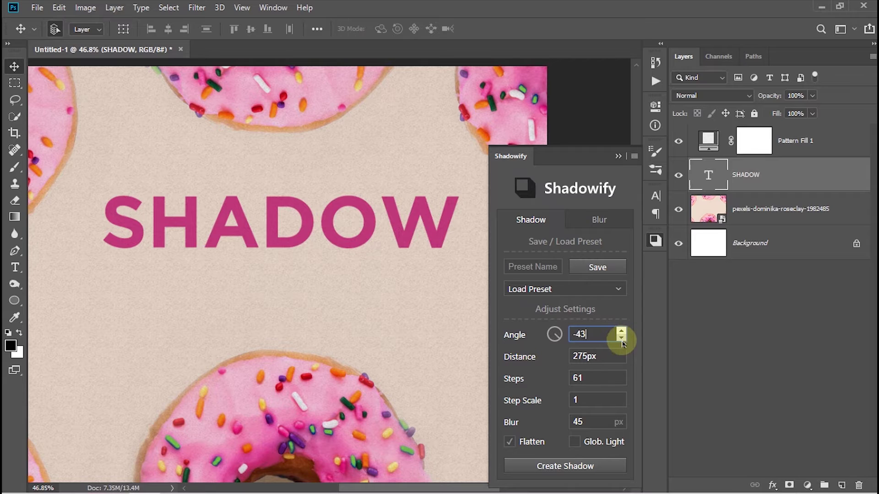
{"action": "left_click", "coordinate": [622, 339]}
{"action": "left_click_drag", "start_coordinate": [518, 357], "coordinate": [521, 336]}
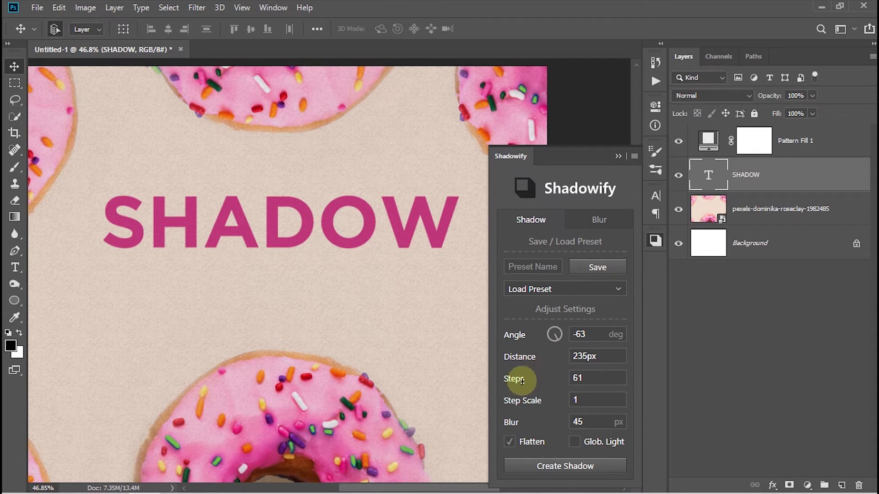
{"action": "left_click_drag", "start_coordinate": [517, 381], "coordinate": [510, 448]}
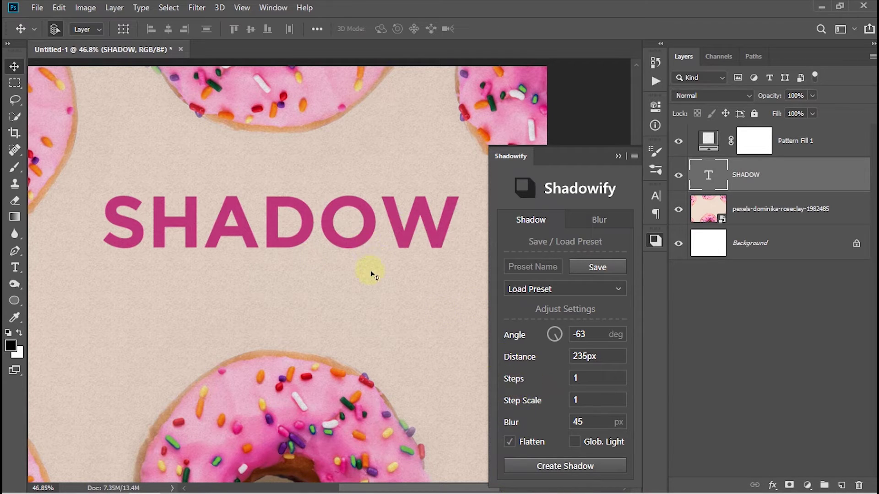
{"action": "left_click_drag", "start_coordinate": [515, 384], "coordinate": [526, 406]}
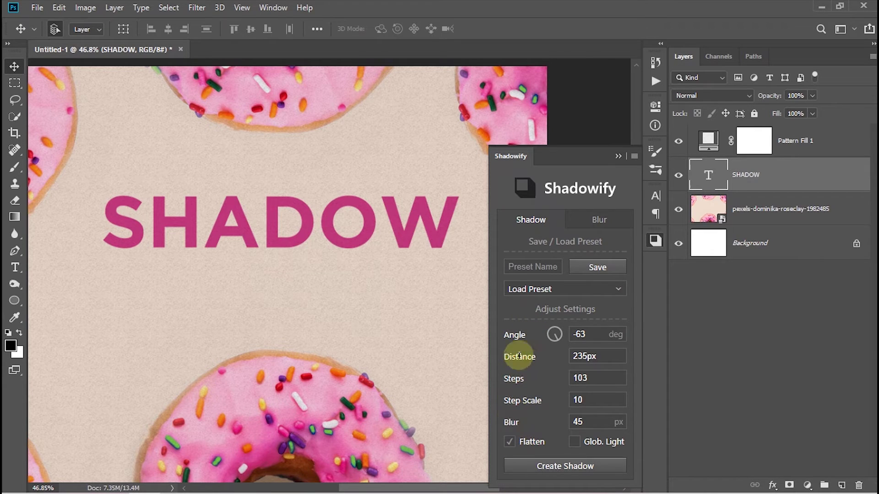
- Create a flattened shadow for the SHADOW text with step scale 1 and look it over
{"action": "left_click", "coordinate": [530, 467]}
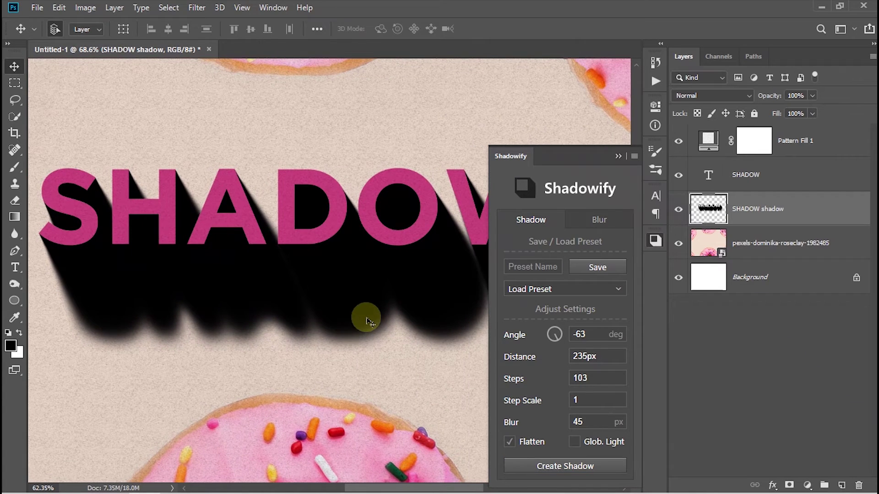
{"action": "scroll", "coordinate": [366, 318], "scroll_direction": "down", "scroll_amount": 2}
{"action": "scroll", "coordinate": [302, 318], "scroll_direction": "right", "scroll_amount": 2}
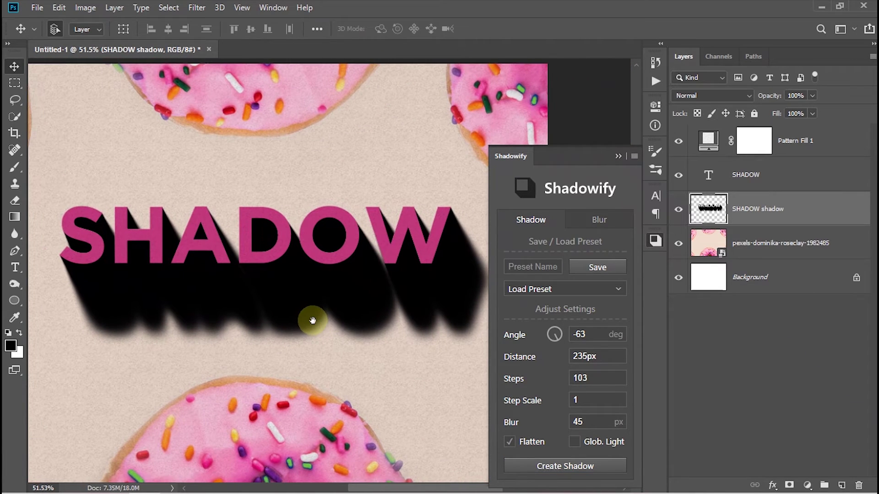
{"action": "scroll", "coordinate": [304, 318], "scroll_direction": "right", "scroll_amount": 1}
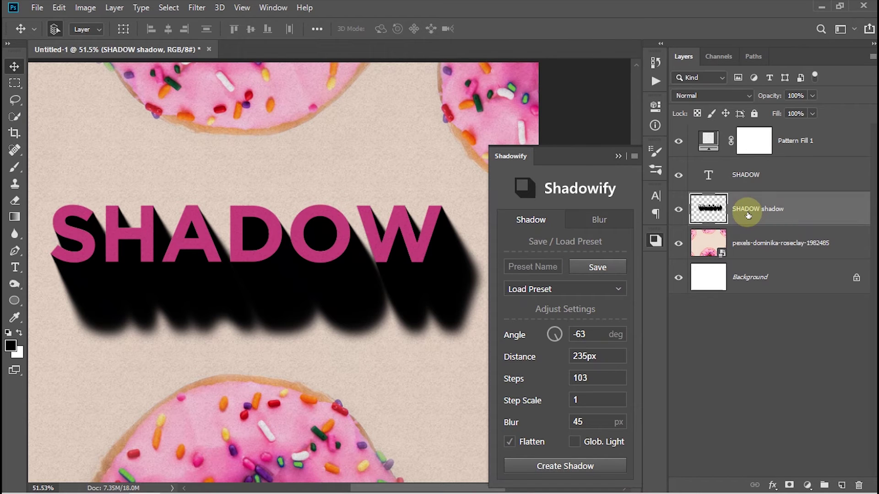
- Delete the flattened shadow layer and create the SHADOW text's shadow again with Flatten turned off
{"action": "left_click_drag", "start_coordinate": [754, 214], "coordinate": [859, 486]}
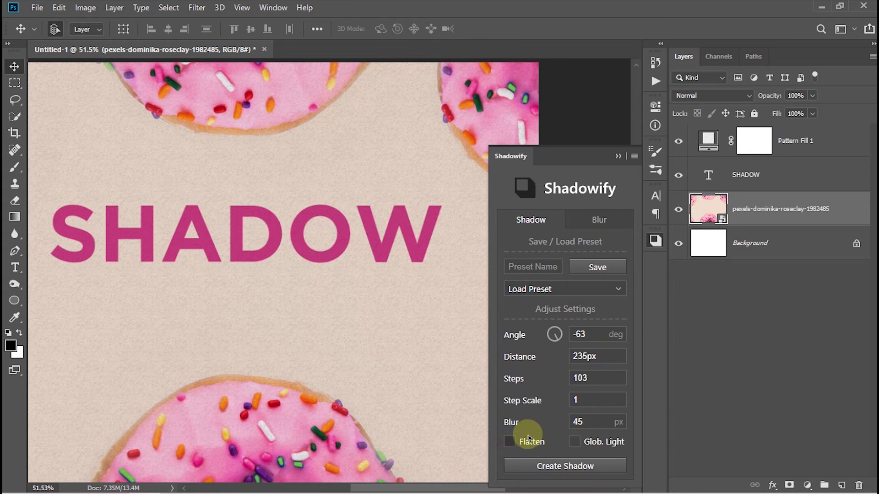
{"action": "key", "text": "alt+bracketright"}
{"action": "left_click", "coordinate": [558, 466]}
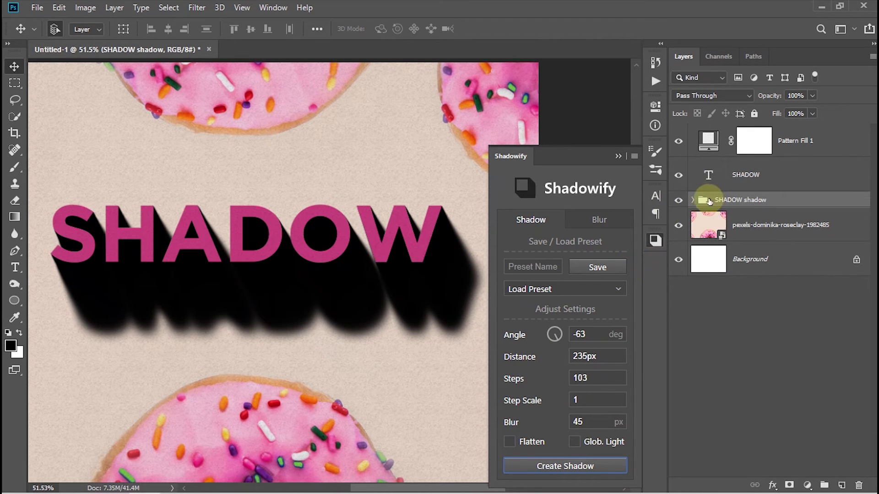
- Expand the unflattened shadow group and examine its text copies and drop shadows, toggling the visibility of SHADOW copy 5
{"action": "left_click", "coordinate": [692, 199]}
{"action": "scroll", "coordinate": [751, 275], "scroll_direction": "down", "scroll_amount": 3}
{"action": "scroll", "coordinate": [753, 279], "scroll_direction": "down", "scroll_amount": 10}
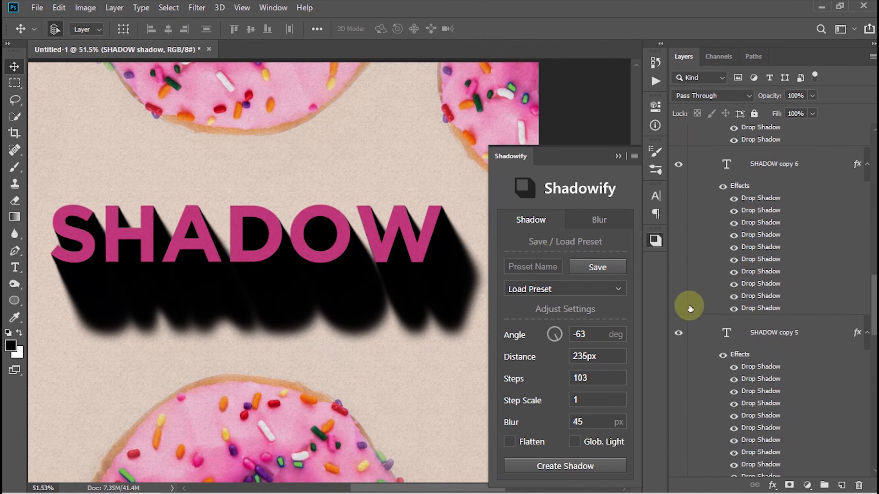
{"action": "left_click", "coordinate": [677, 336]}
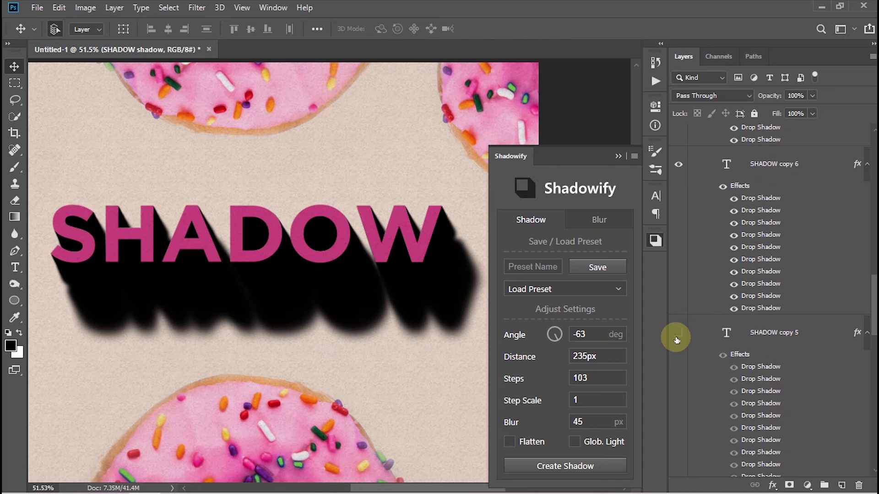
{"action": "left_click", "coordinate": [677, 337]}
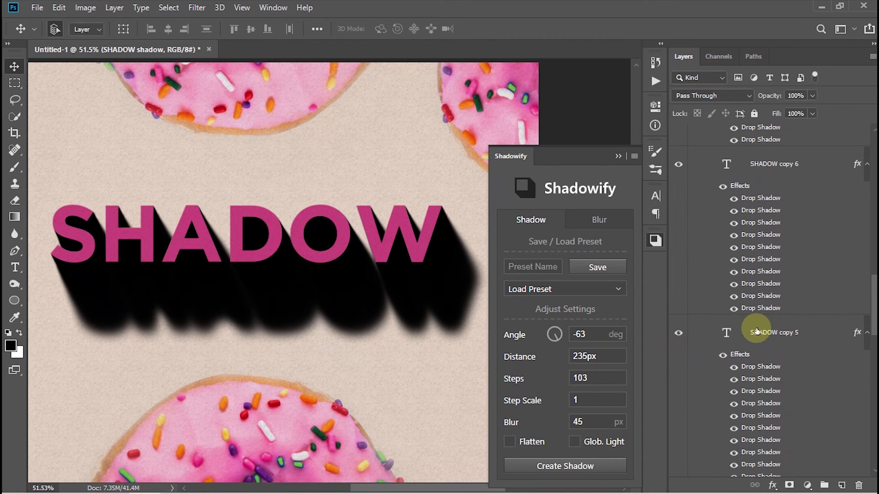
{"action": "scroll", "coordinate": [804, 324], "scroll_direction": "down", "scroll_amount": 10}
{"action": "scroll", "coordinate": [802, 328], "scroll_direction": "down", "scroll_amount": 5}
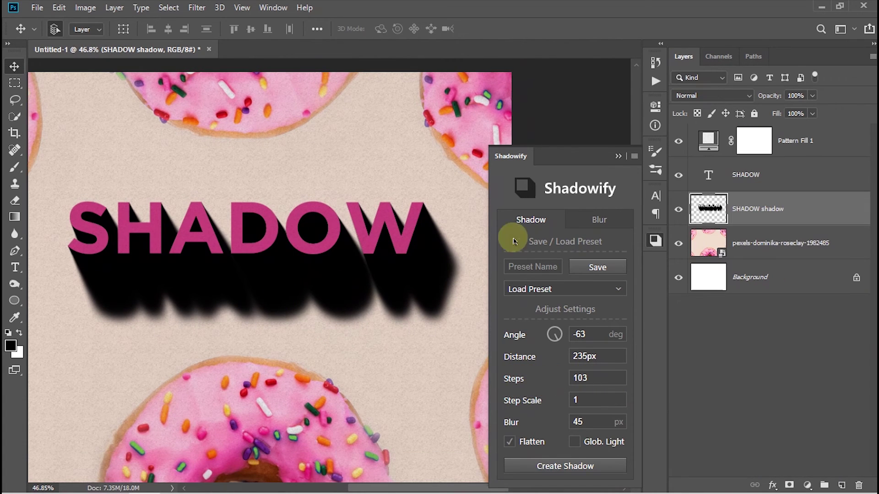
- Collapse Shadowify and add a white layer mask to the SHADOW shadow layer
{"action": "left_click", "coordinate": [618, 156]}
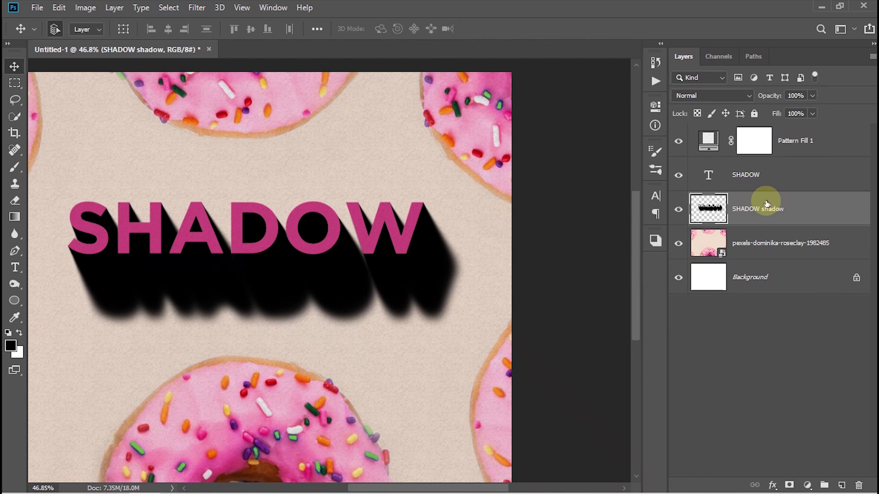
{"action": "left_click", "coordinate": [790, 486]}
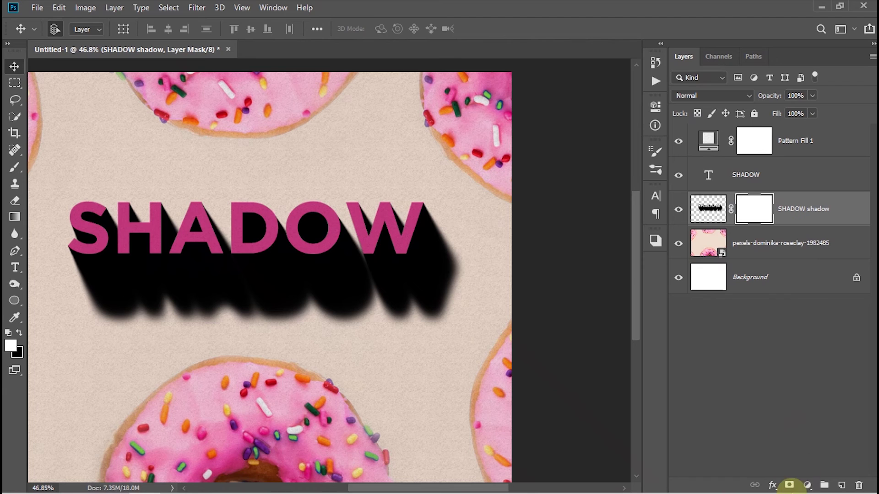
{"action": "scroll", "coordinate": [476, 295], "scroll_direction": "left", "scroll_amount": 3}
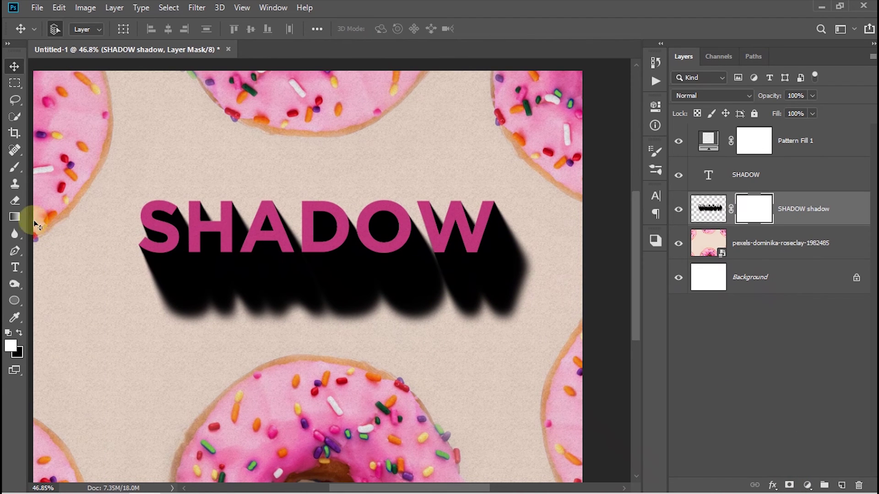
- Fade the lower part of the shadow by drawing several linear foreground-to-transparent gradients on its layer mask
{"action": "left_click", "coordinate": [19, 219]}
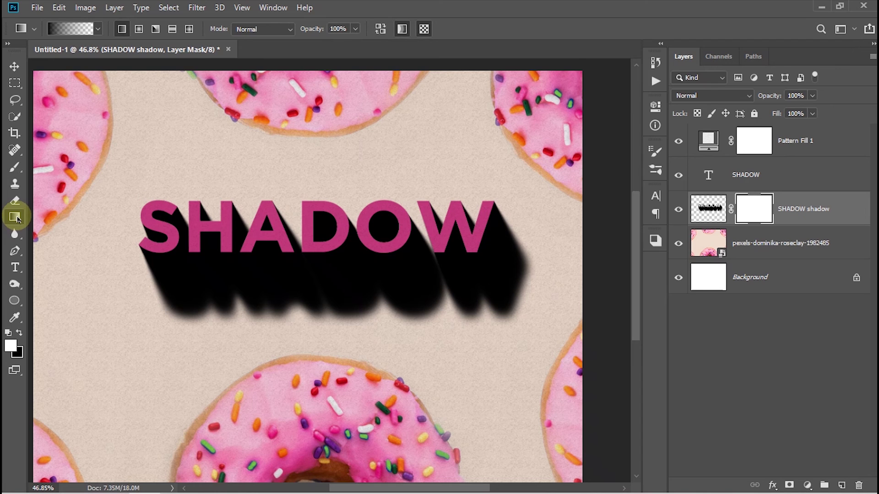
{"action": "scroll", "coordinate": [220, 274], "scroll_direction": "down", "scroll_amount": 1}
{"action": "left_click_drag", "start_coordinate": [220, 275], "coordinate": [342, 426]}
{"action": "scroll", "coordinate": [357, 229], "scroll_direction": "down", "scroll_amount": 2}
{"action": "left_click_drag", "start_coordinate": [293, 268], "coordinate": [307, 353]}
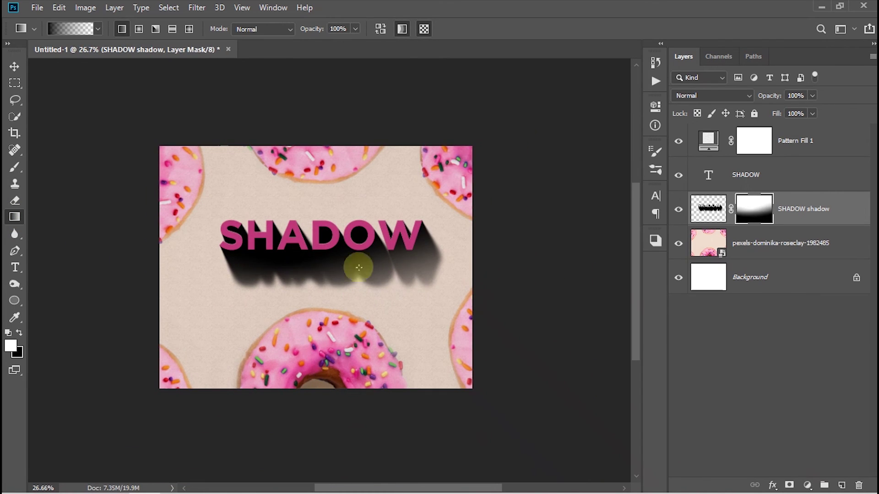
{"action": "scroll", "coordinate": [411, 353], "scroll_direction": "down", "scroll_amount": 1}
{"action": "left_click_drag", "start_coordinate": [266, 400], "coordinate": [308, 284]}
{"action": "left_click_drag", "start_coordinate": [314, 384], "coordinate": [327, 269]}
{"action": "left_click_drag", "start_coordinate": [354, 362], "coordinate": [377, 385]}
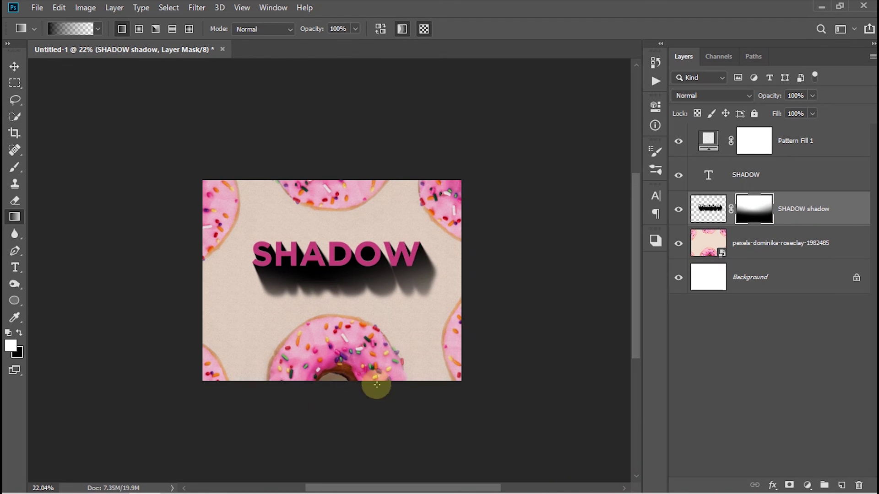
- Toggle the donut photo layer's visibility off and on and inspect the faded shadow up close
{"action": "scroll", "coordinate": [374, 332], "scroll_direction": "up", "scroll_amount": 1}
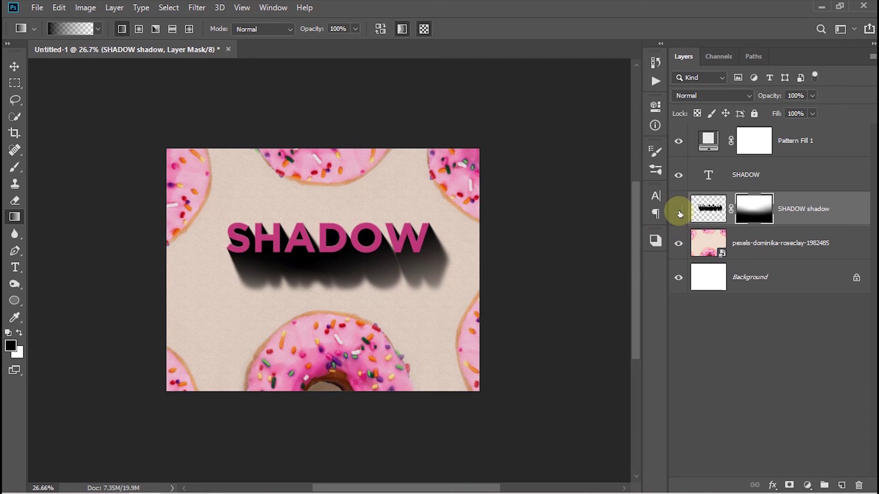
{"action": "left_click", "coordinate": [679, 242]}
{"action": "left_click", "coordinate": [679, 242]}
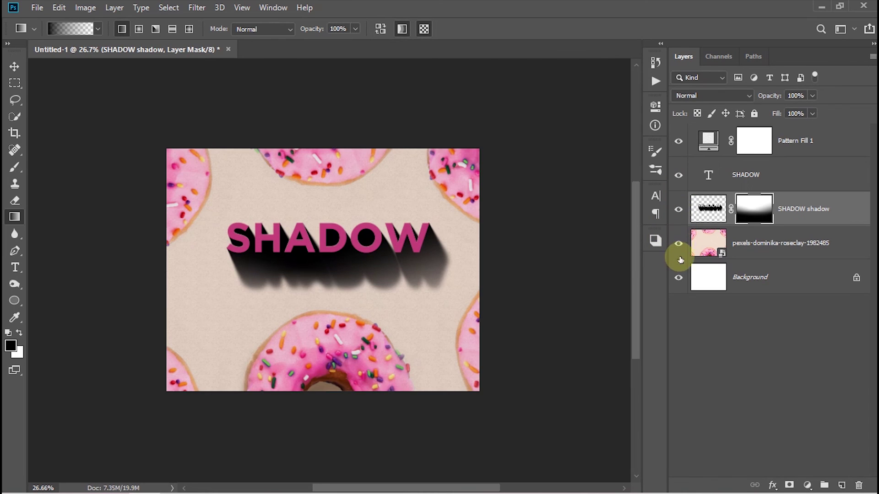
{"action": "scroll", "coordinate": [337, 249], "scroll_direction": "up", "scroll_amount": 3}
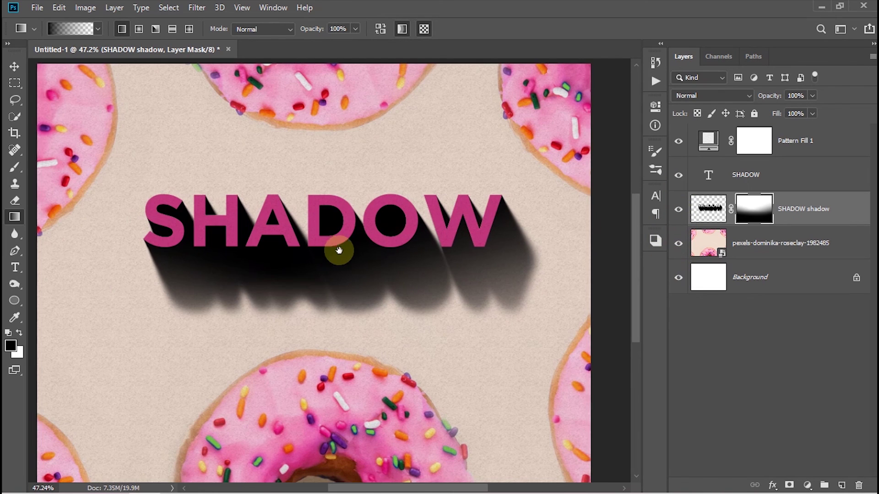